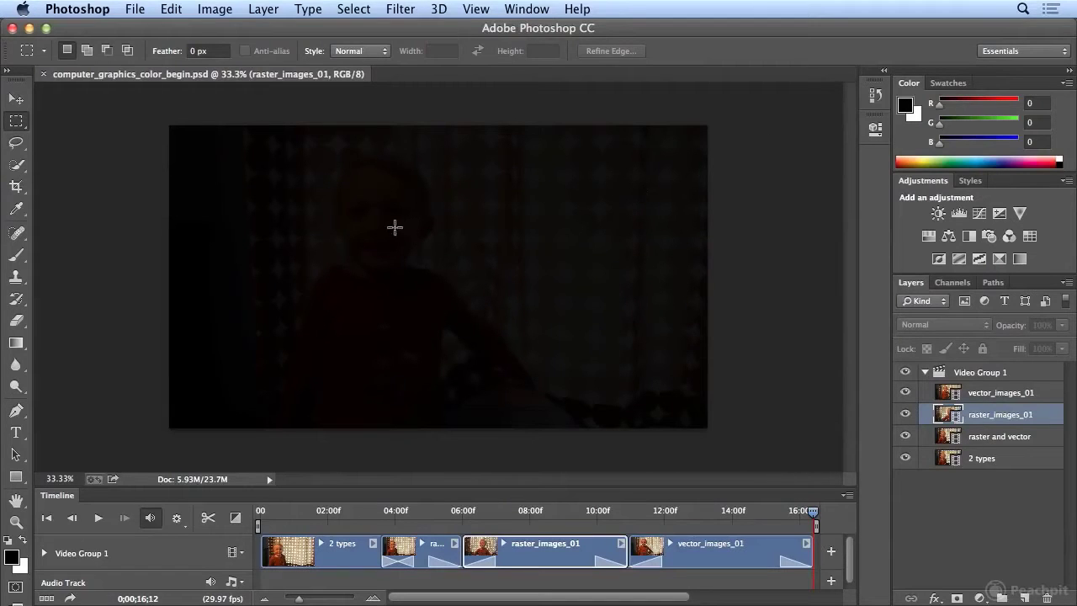
- Jump to the clip's first frame and nudge the playhead to 0;00;00;15
{"action": "left_click", "coordinate": [48, 521]}
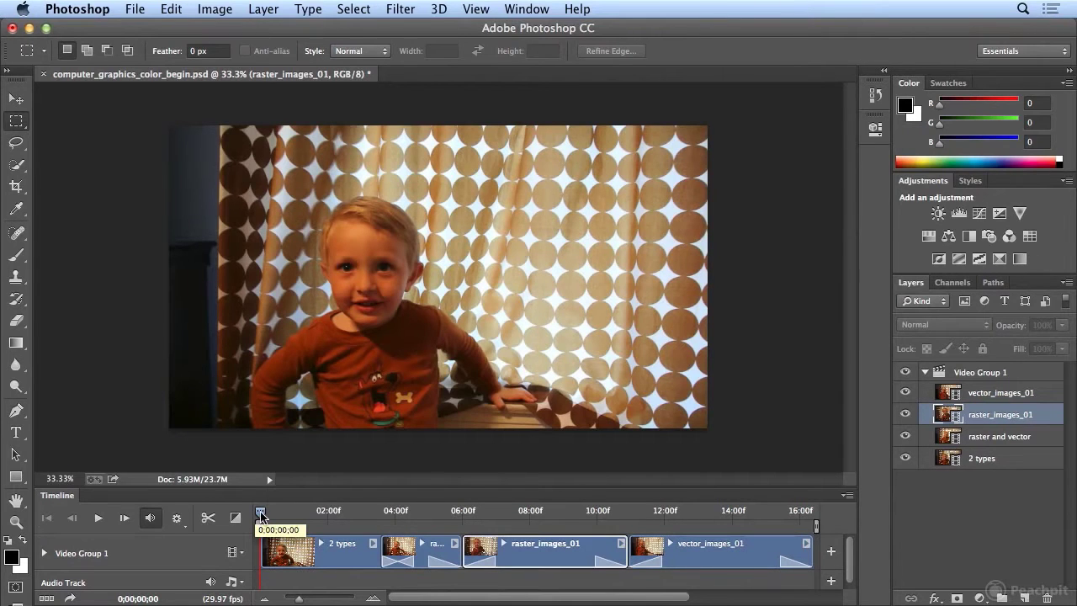
{"action": "left_click_drag", "start_coordinate": [262, 515], "coordinate": [278, 516]}
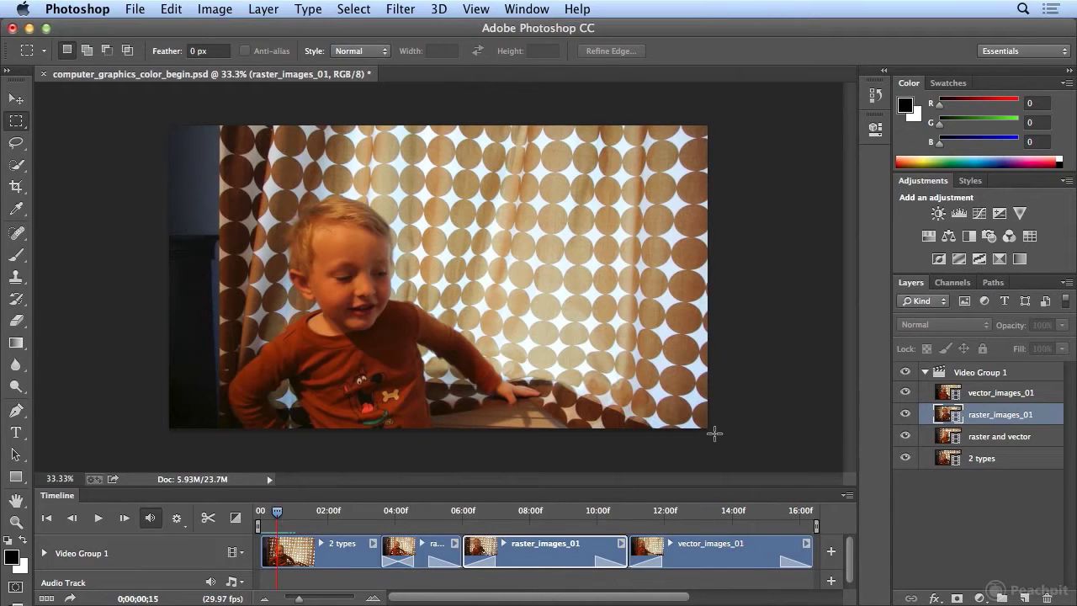
- With Video Group 1 selected, add a new video group and name it 'color cx'
{"action": "left_click", "coordinate": [1005, 374]}
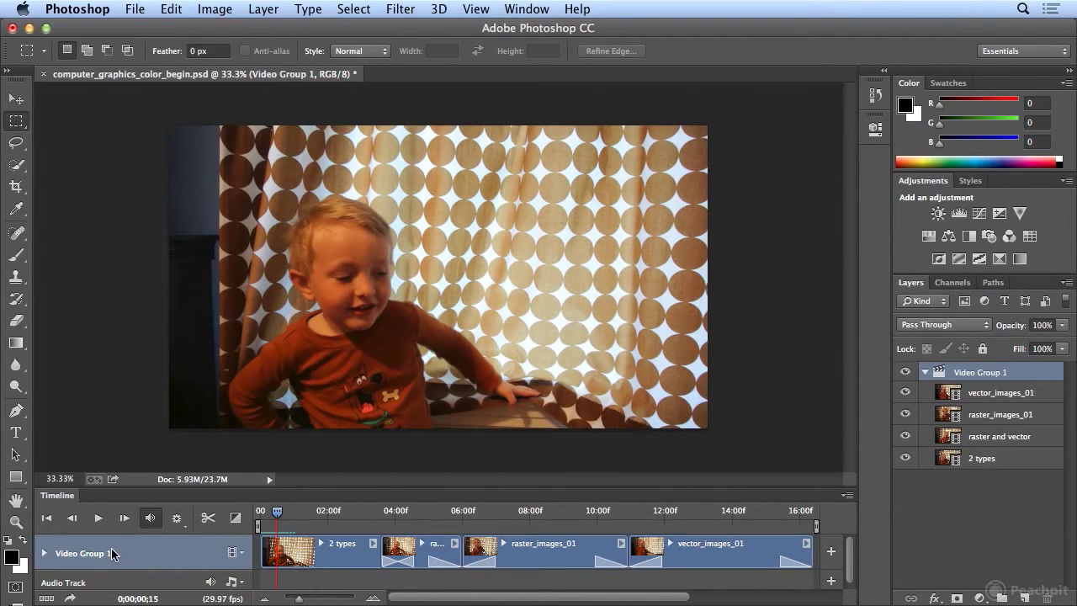
{"action": "left_click", "coordinate": [242, 556]}
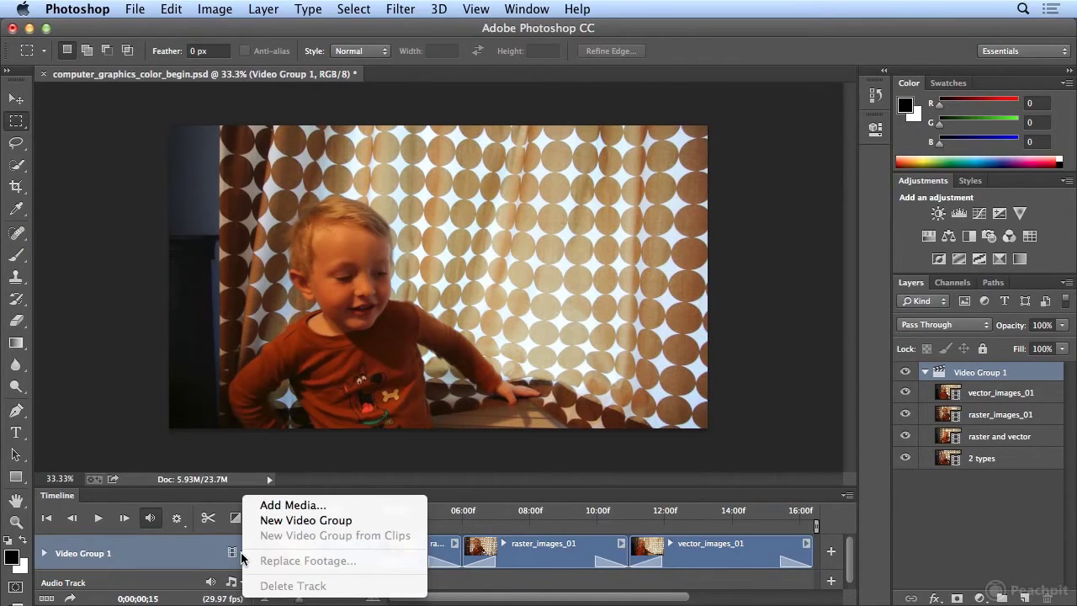
{"action": "left_click", "coordinate": [307, 521]}
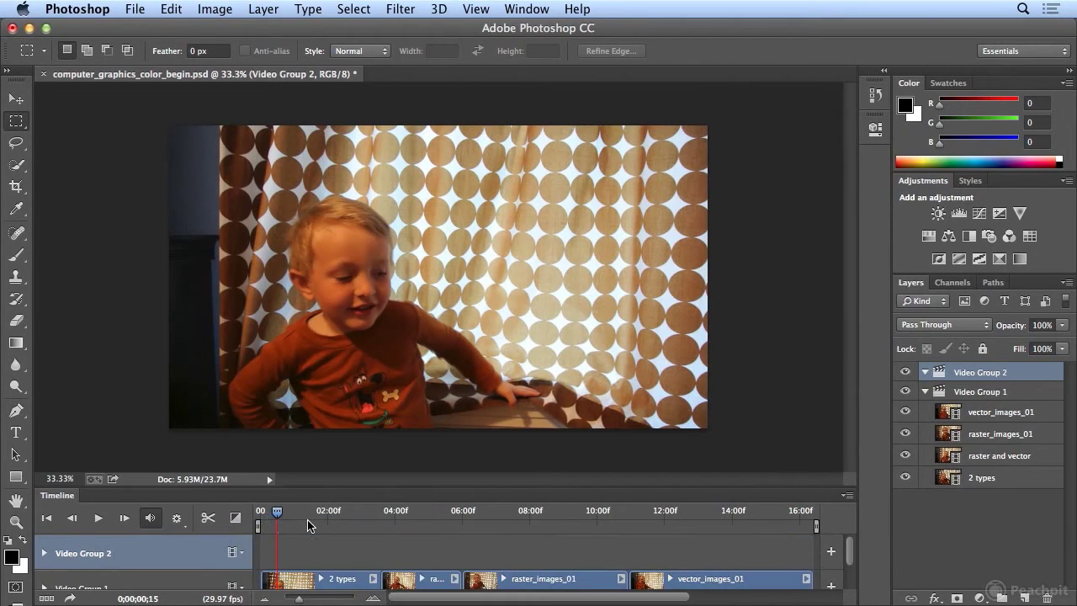
{"action": "double_click", "coordinate": [983, 376]}
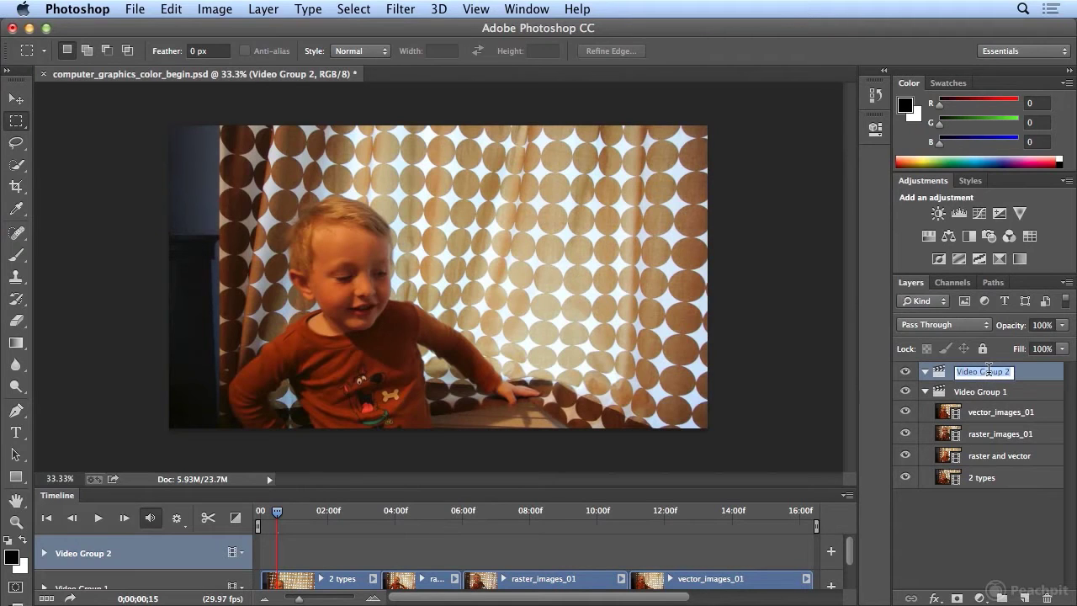
{"action": "type", "text": "color co"}
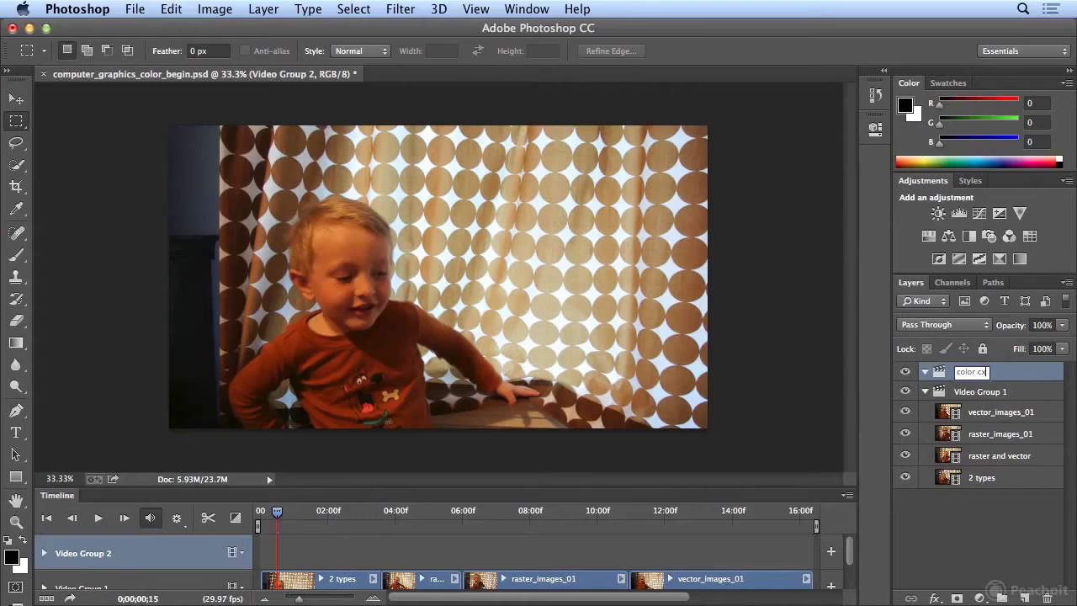
{"action": "key", "text": "Return"}
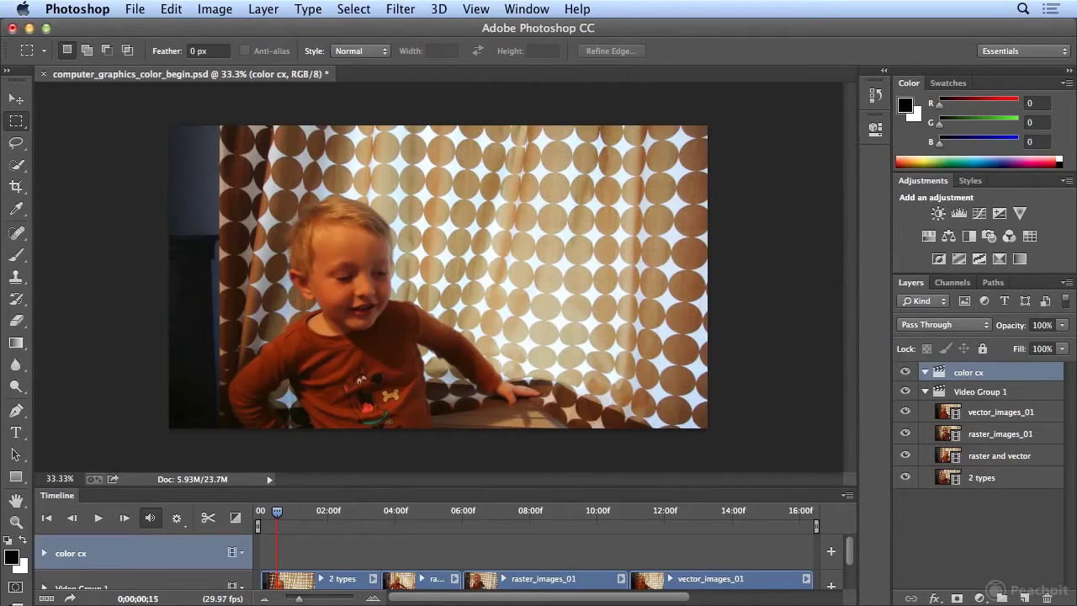
- Create a Levels 1 adjustment layer at default values inside the color cx group
{"action": "left_click", "coordinate": [979, 598]}
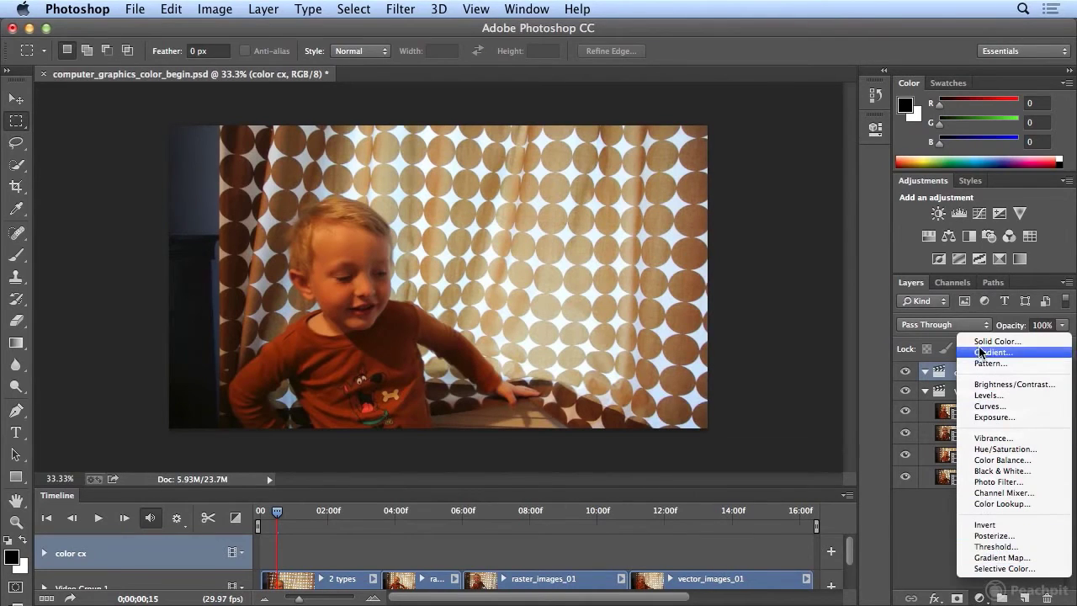
{"action": "left_click", "coordinate": [982, 597]}
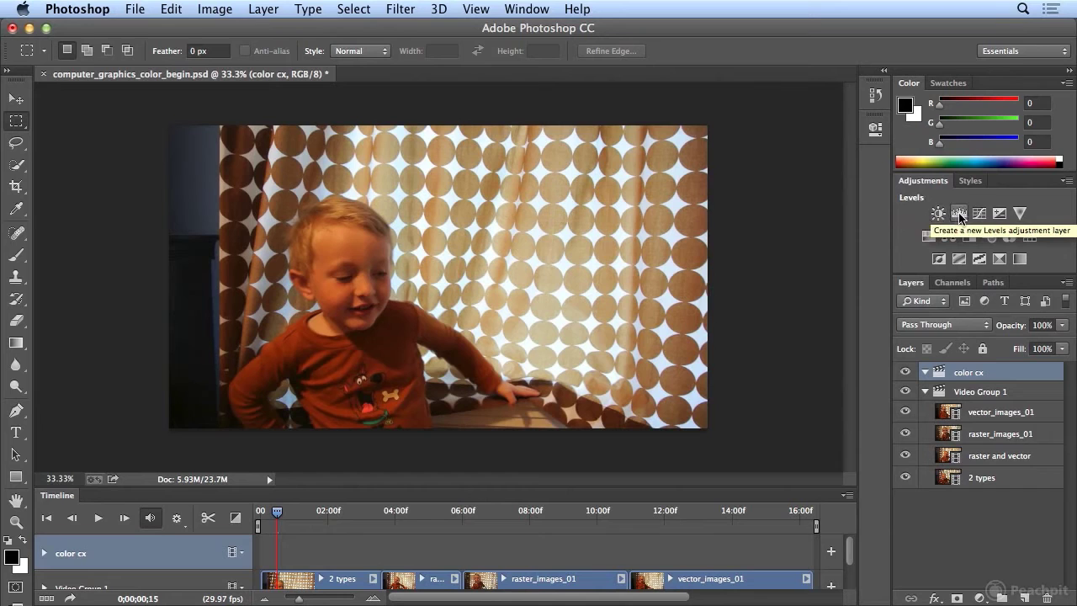
{"action": "left_click", "coordinate": [960, 218]}
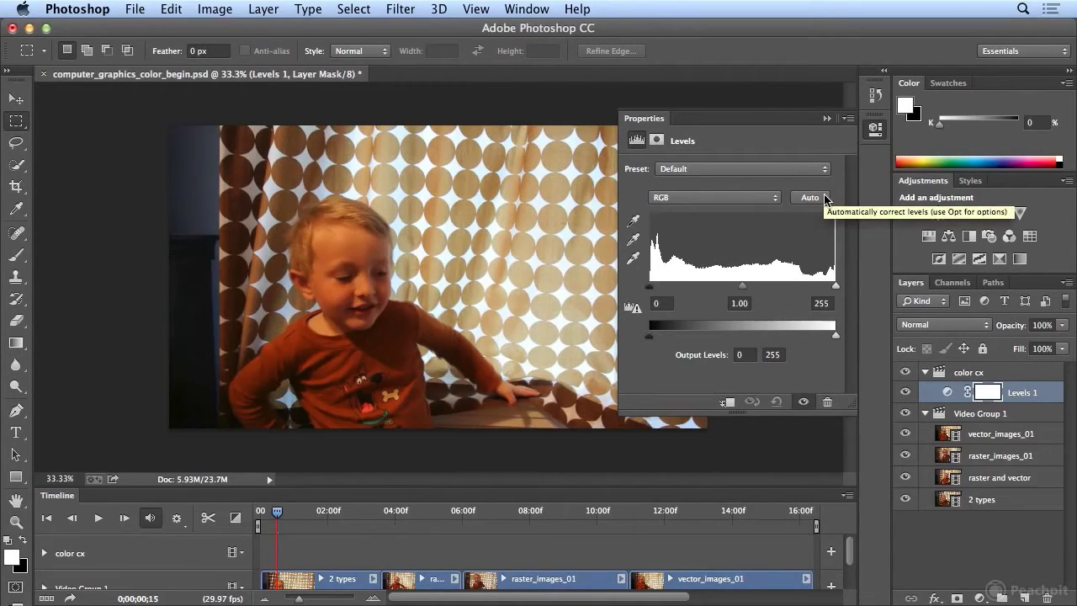
- Apply Auto Levels, then set the input levels to 21, 1.79 and 253
{"action": "left_click", "coordinate": [825, 197]}
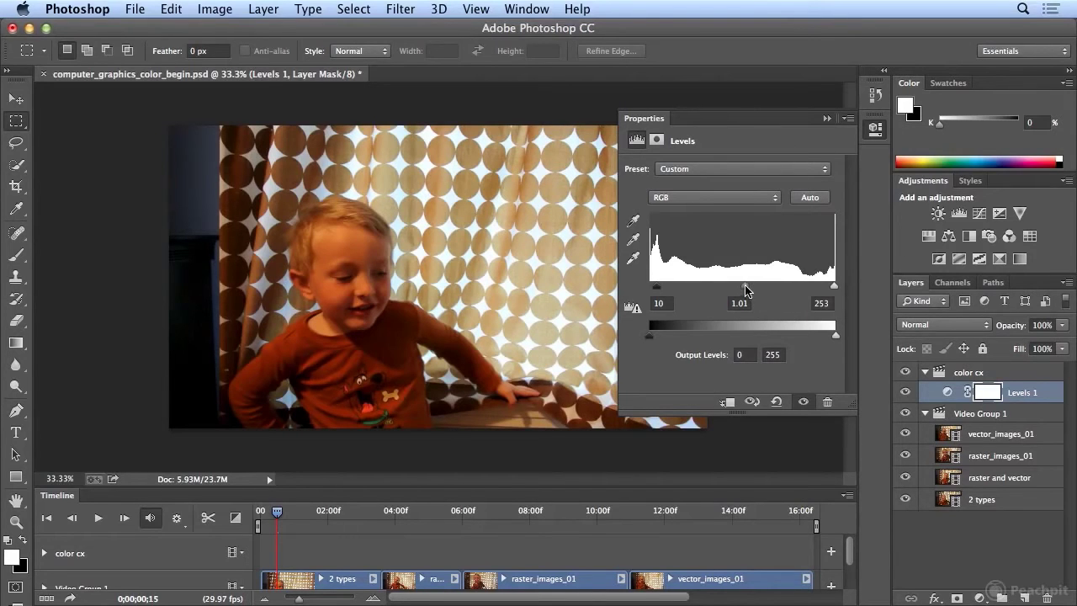
{"action": "left_click_drag", "start_coordinate": [745, 289], "coordinate": [719, 289]}
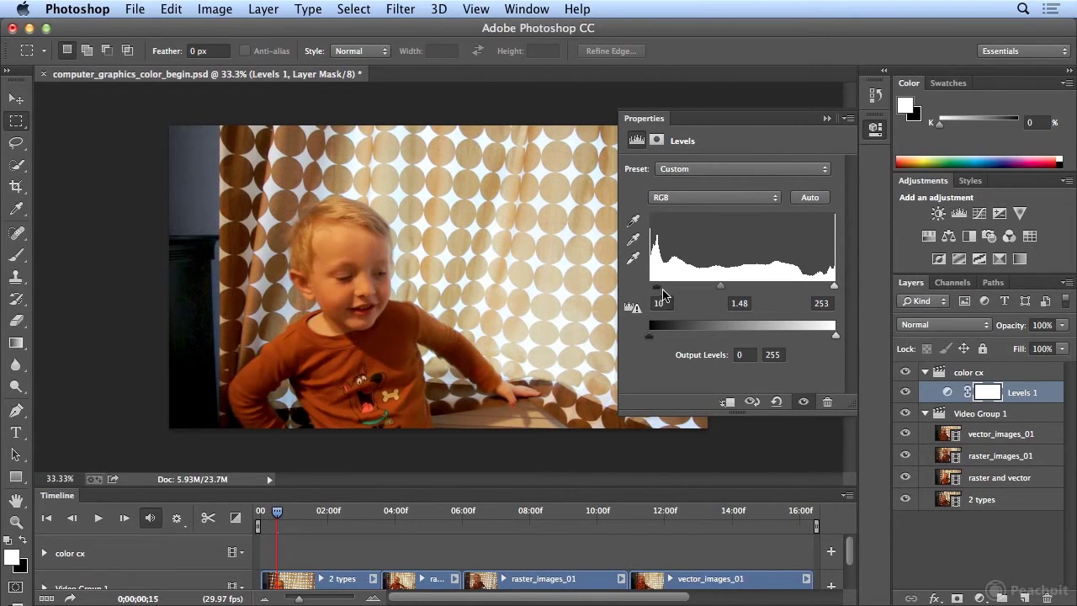
{"action": "left_click_drag", "start_coordinate": [659, 293], "coordinate": [713, 292]}
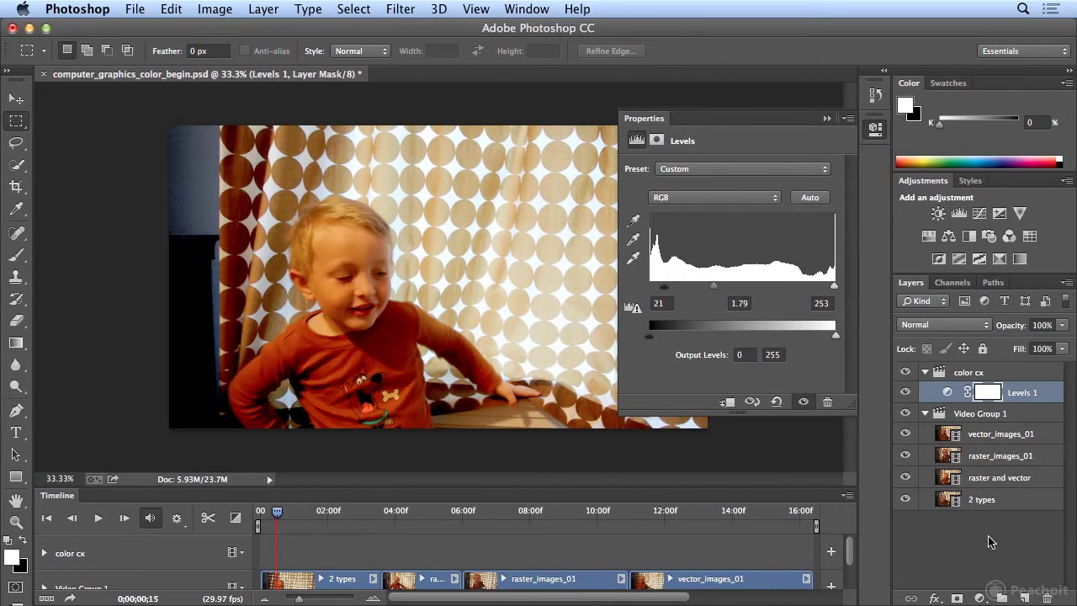
- Add a Photo Filter layer using Cooling Filter (80), then play the clip to preview
{"action": "left_click", "coordinate": [980, 598]}
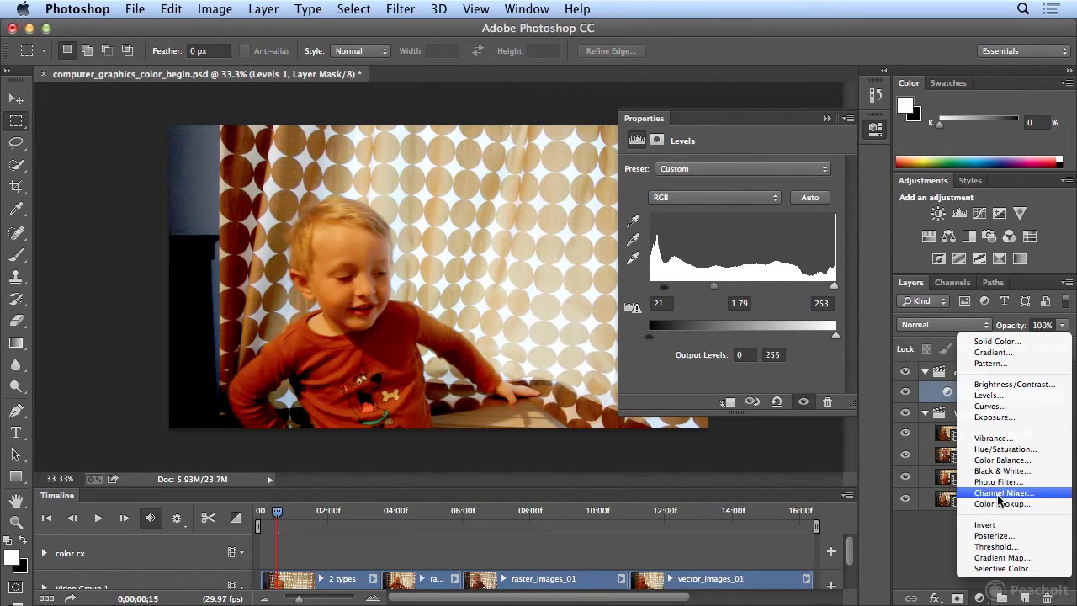
{"action": "left_click", "coordinate": [1002, 482]}
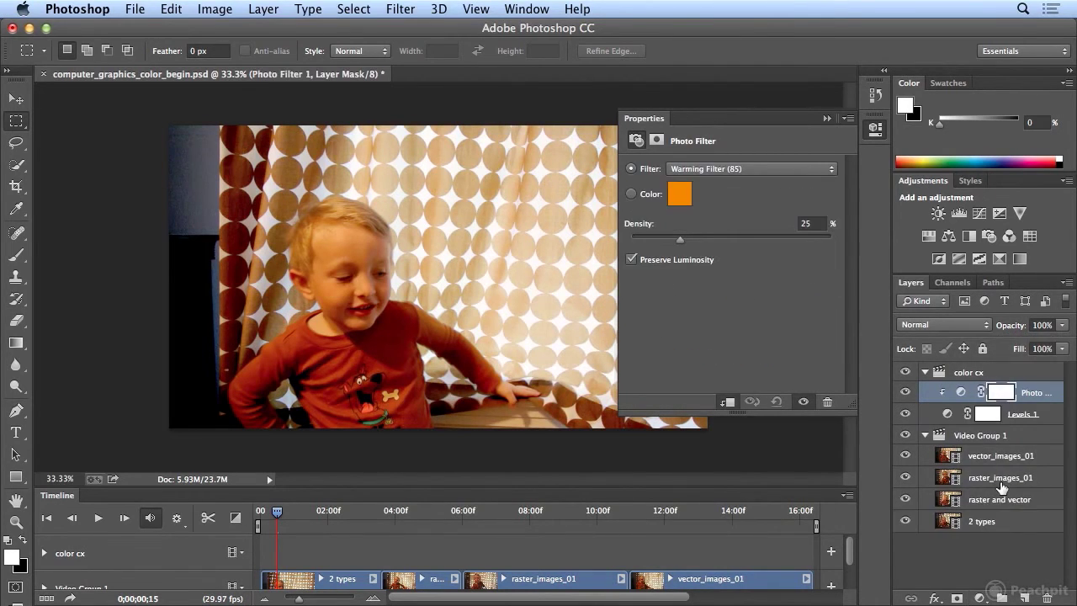
{"action": "left_click", "coordinate": [707, 171]}
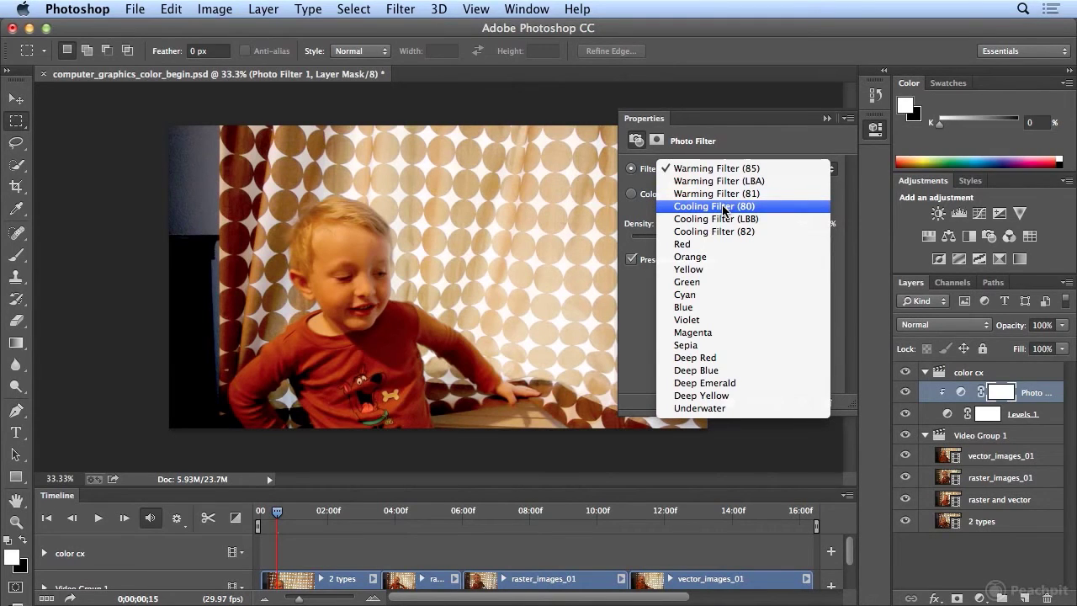
{"action": "left_click", "coordinate": [723, 208]}
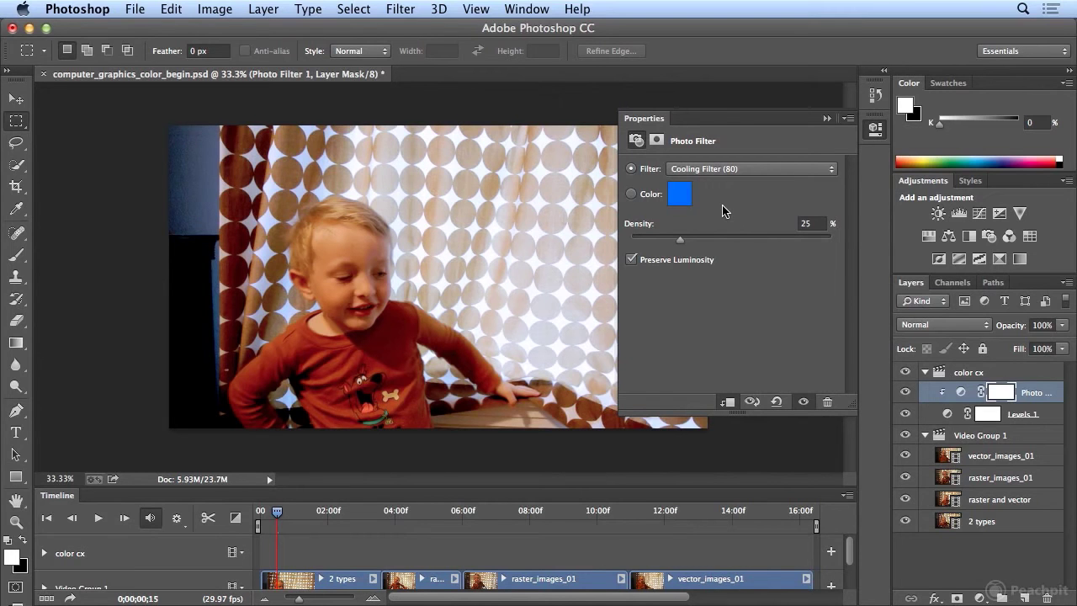
{"action": "left_click", "coordinate": [98, 518]}
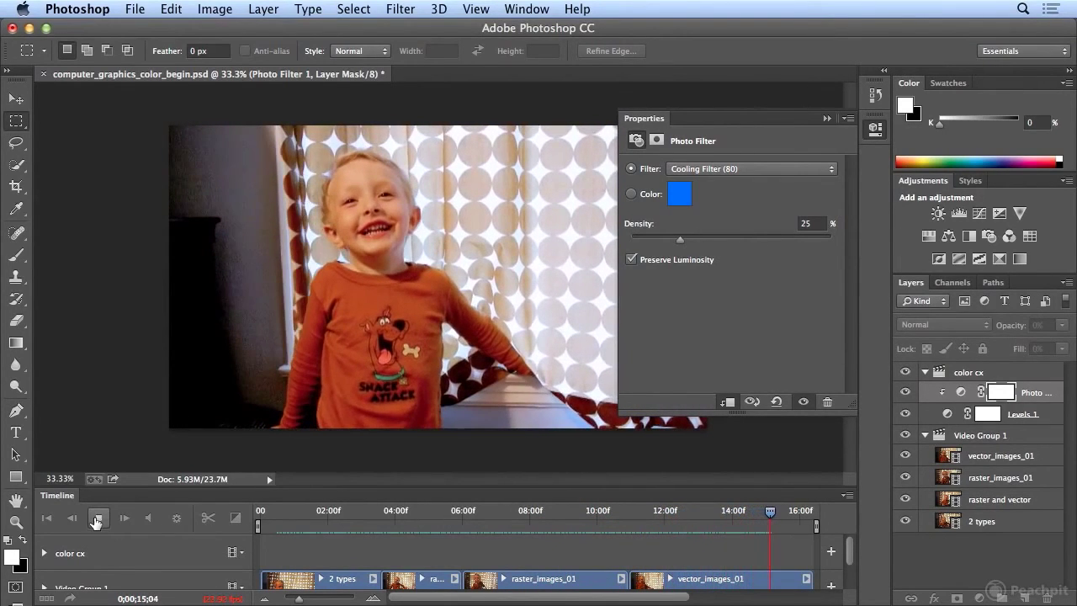
- Stop playback at 0;00;15;04 with the smiling child on screen
{"action": "left_click", "coordinate": [96, 523]}
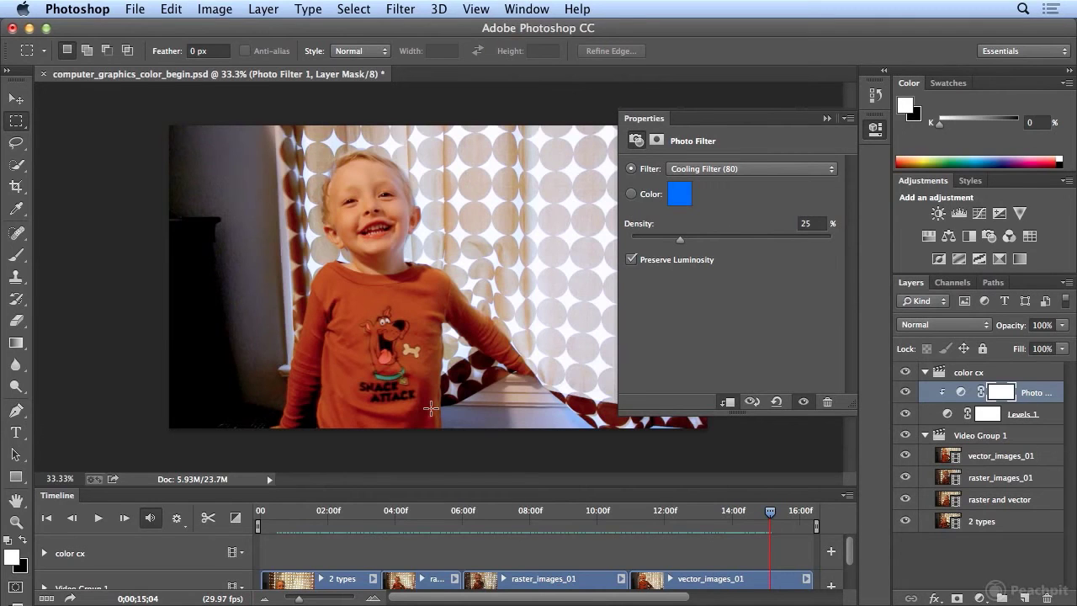
- Select Levels 1 and set its midtone input to 1.60
{"action": "left_click", "coordinate": [991, 415]}
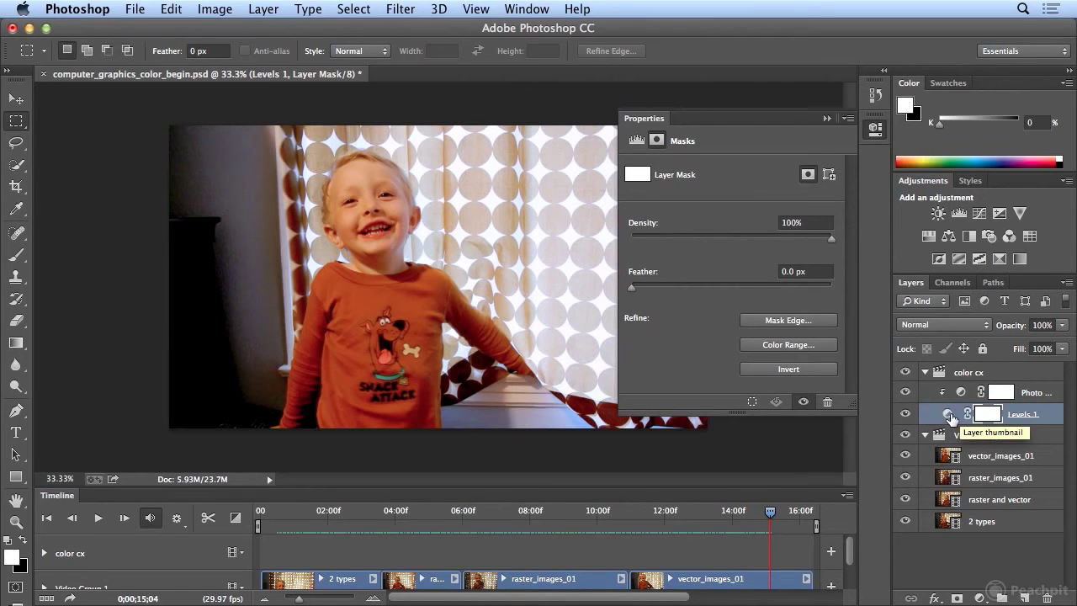
{"action": "left_click", "coordinate": [949, 415]}
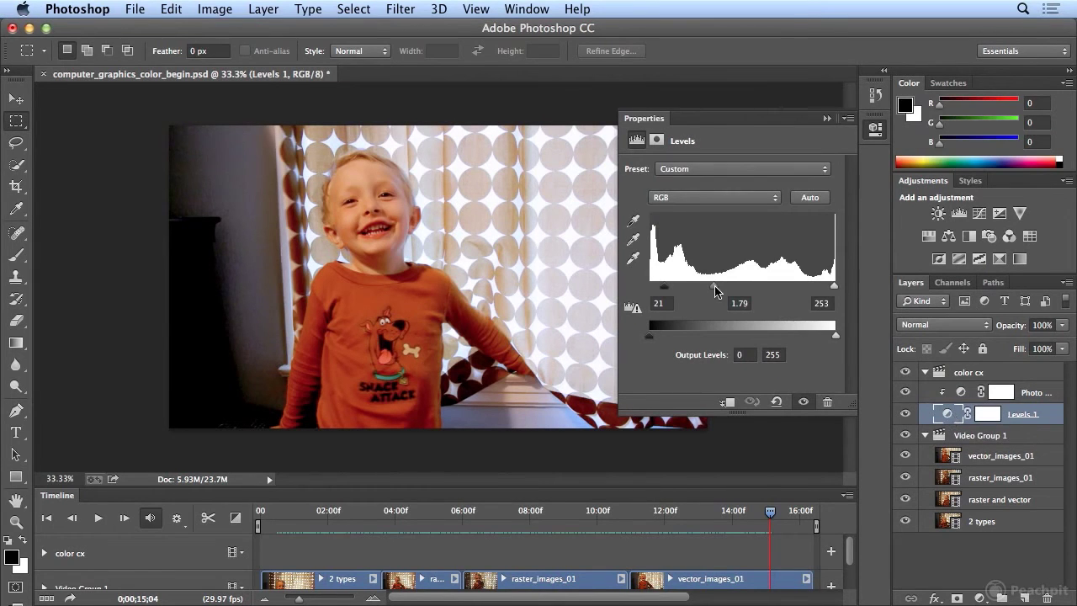
{"action": "mouse_move", "coordinate": [714, 290]}
{"action": "left_mouse_down"}
{"action": "mouse_move", "coordinate": [730, 289]}
{"action": "mouse_move", "coordinate": [720, 290]}
{"action": "left_mouse_up"}
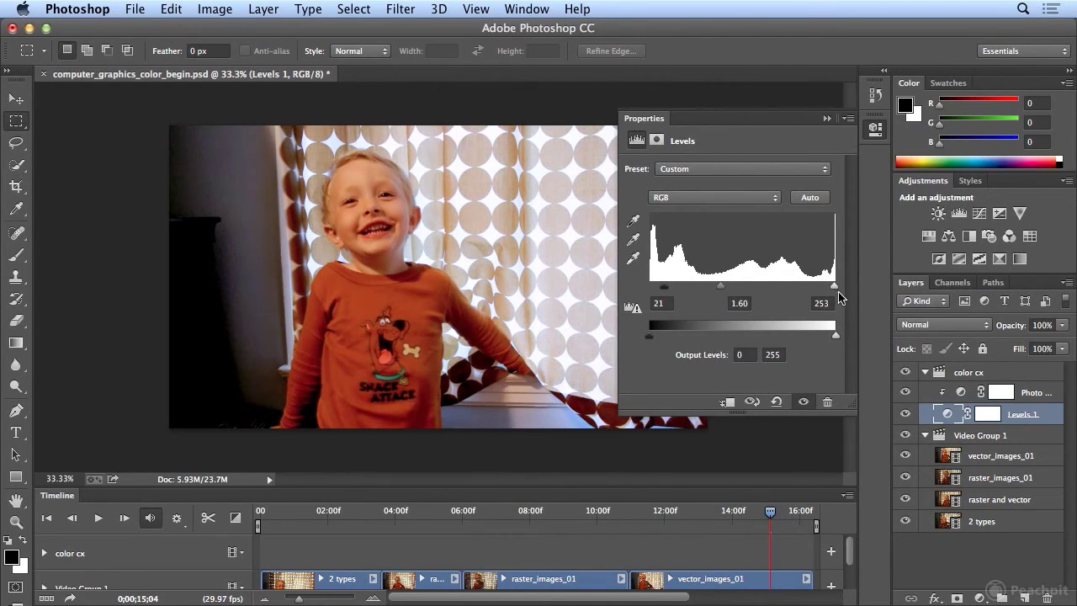
- Try a Vibrance +25 layer, then delete its mask and the Vibrance 1 layer
{"action": "left_click", "coordinate": [1019, 216]}
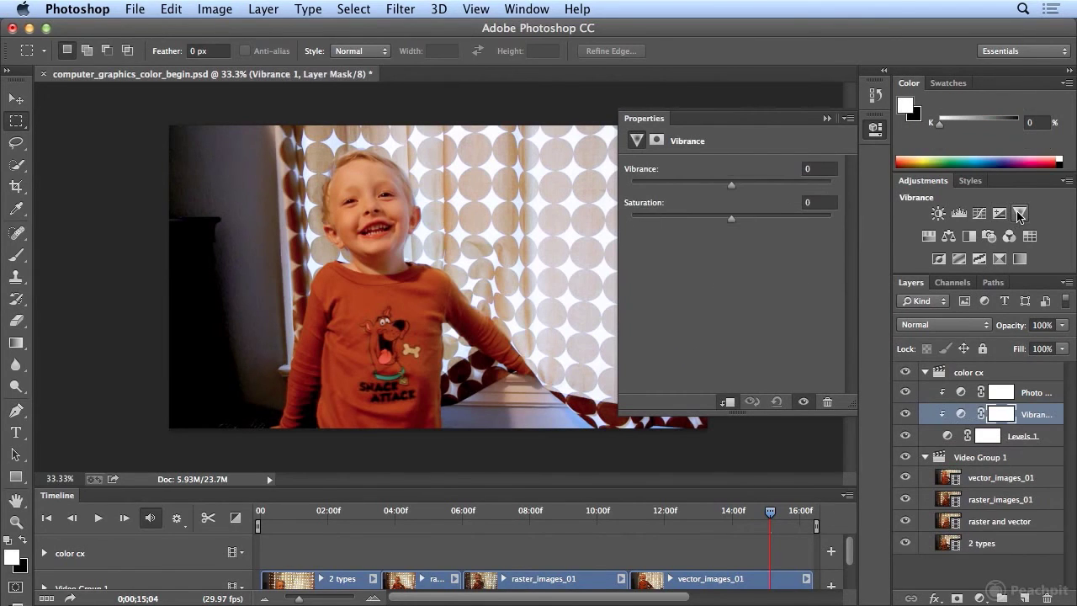
{"action": "left_click_drag", "start_coordinate": [733, 189], "coordinate": [755, 196]}
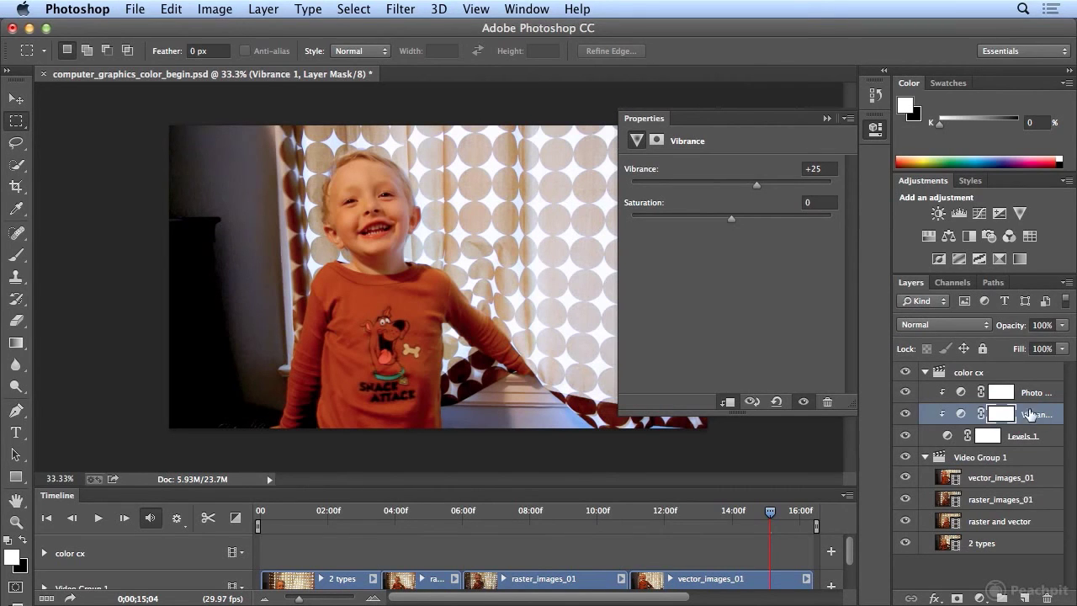
{"action": "left_click", "coordinate": [1047, 599]}
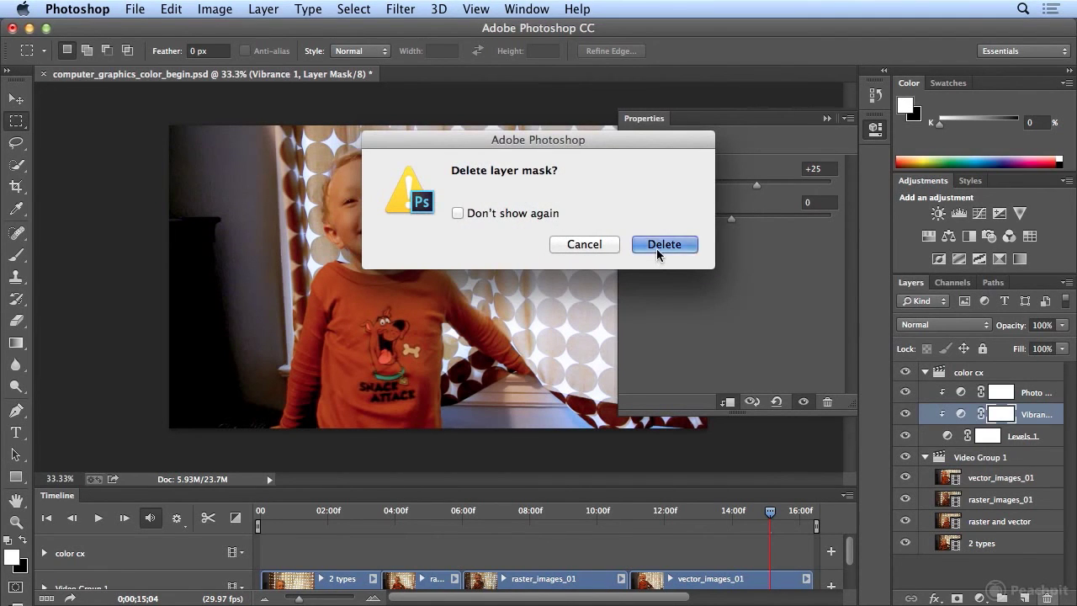
{"action": "left_click", "coordinate": [657, 245]}
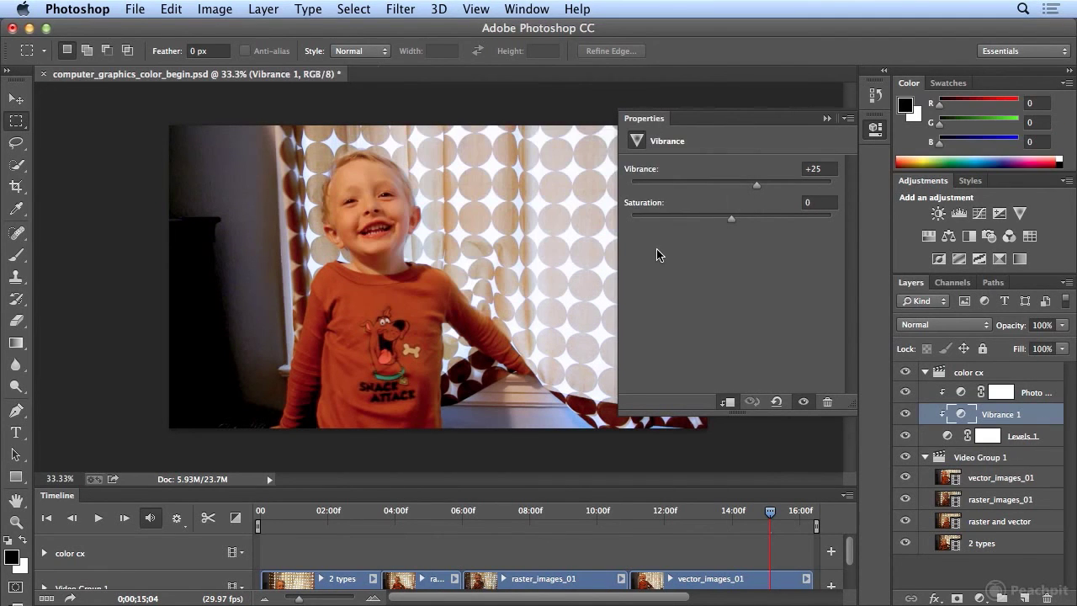
{"action": "left_click", "coordinate": [1047, 598]}
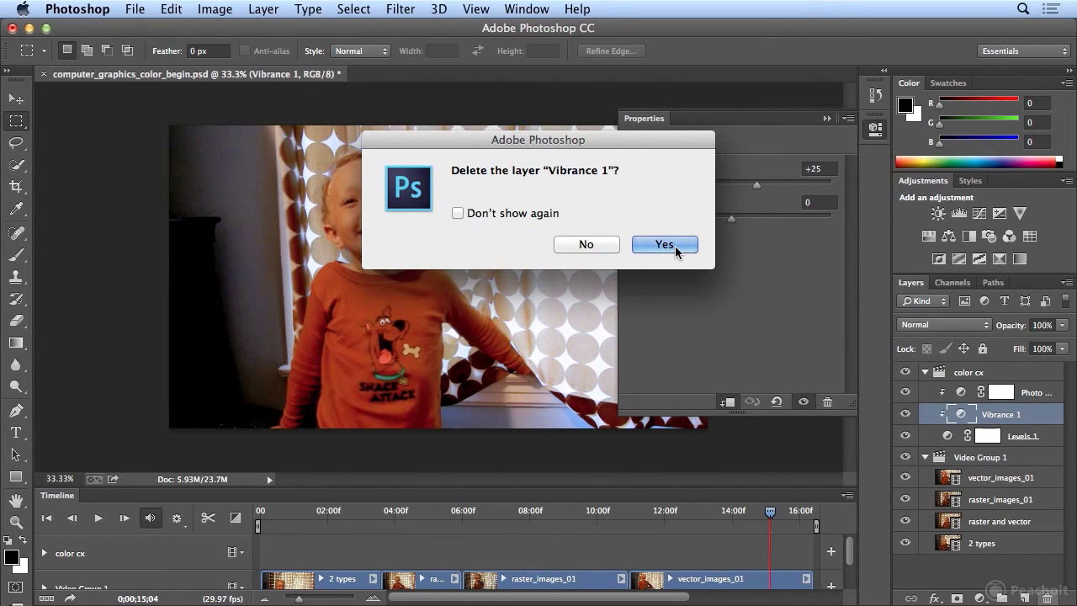
{"action": "left_click", "coordinate": [674, 246]}
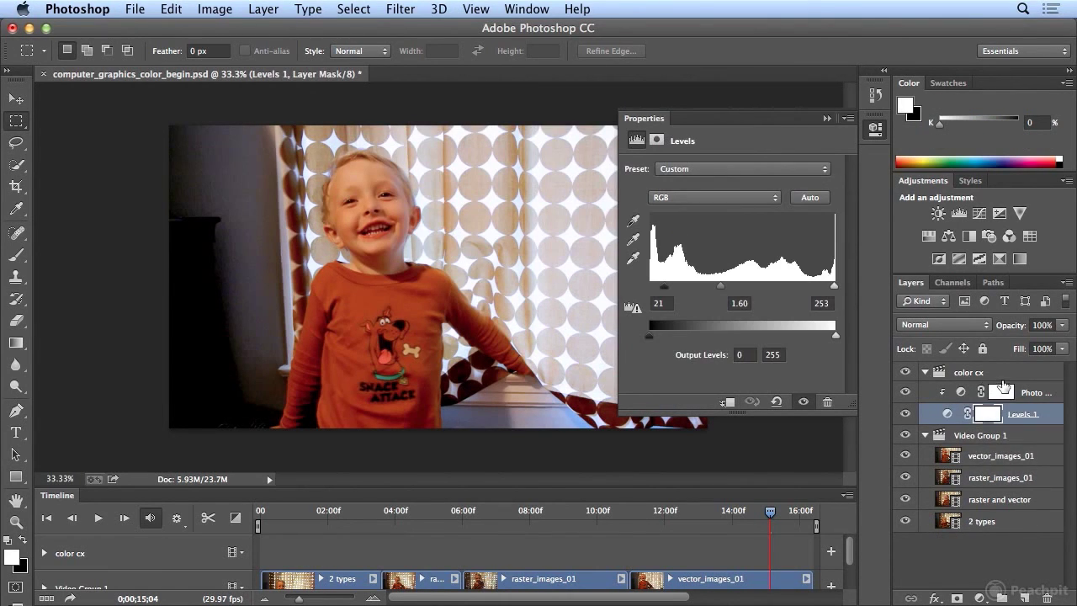
{"action": "left_click", "coordinate": [906, 415]}
{"action": "left_click", "coordinate": [905, 415]}
{"action": "left_click", "coordinate": [905, 414]}
{"action": "left_click", "coordinate": [905, 414]}
{"action": "left_click", "coordinate": [906, 392]}
{"action": "left_click", "coordinate": [907, 392]}
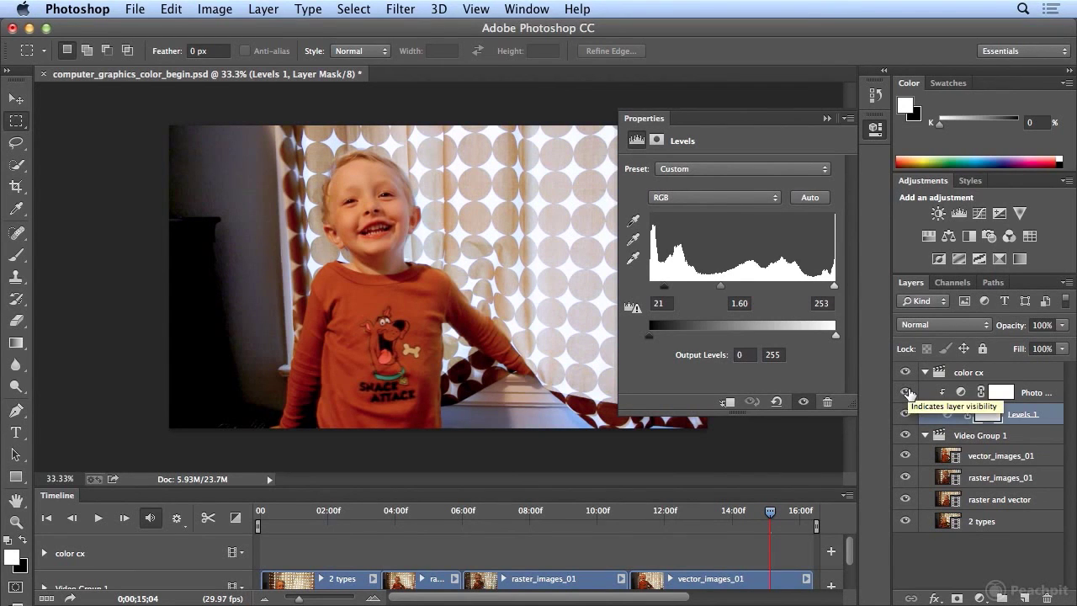